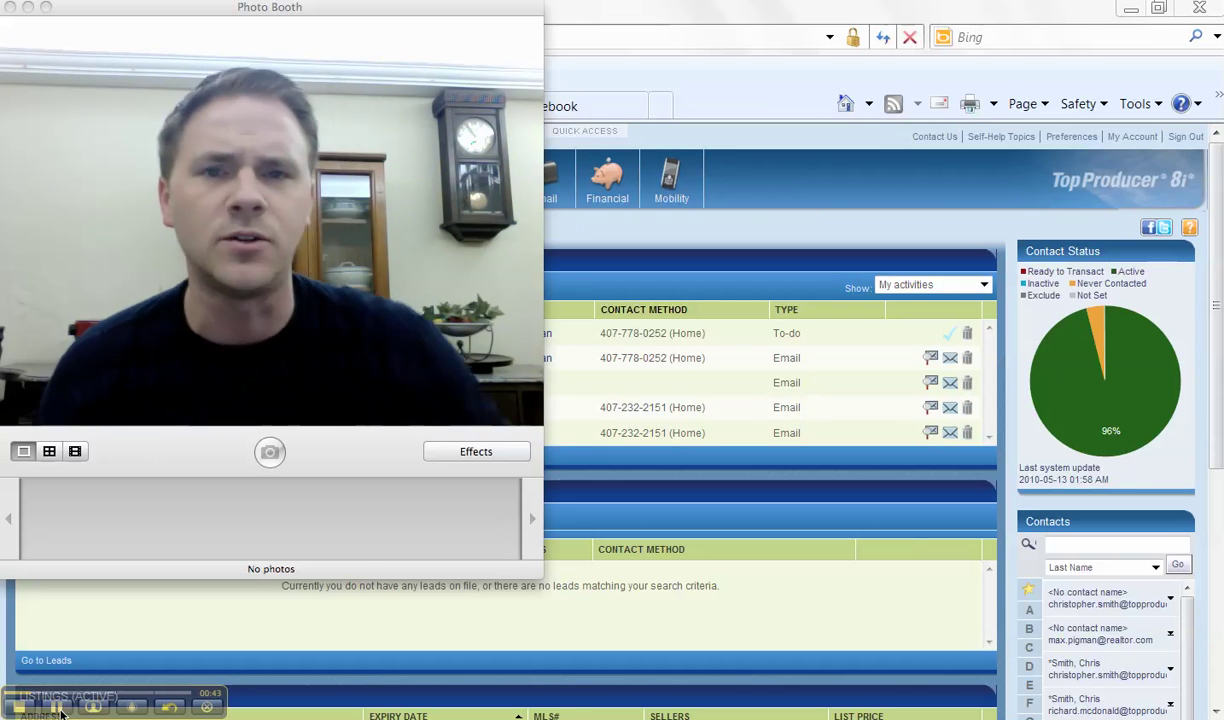
Step: Close the Photo Booth webcam window to reveal the Top Producer 8i Home dashboard
click(11, 7)
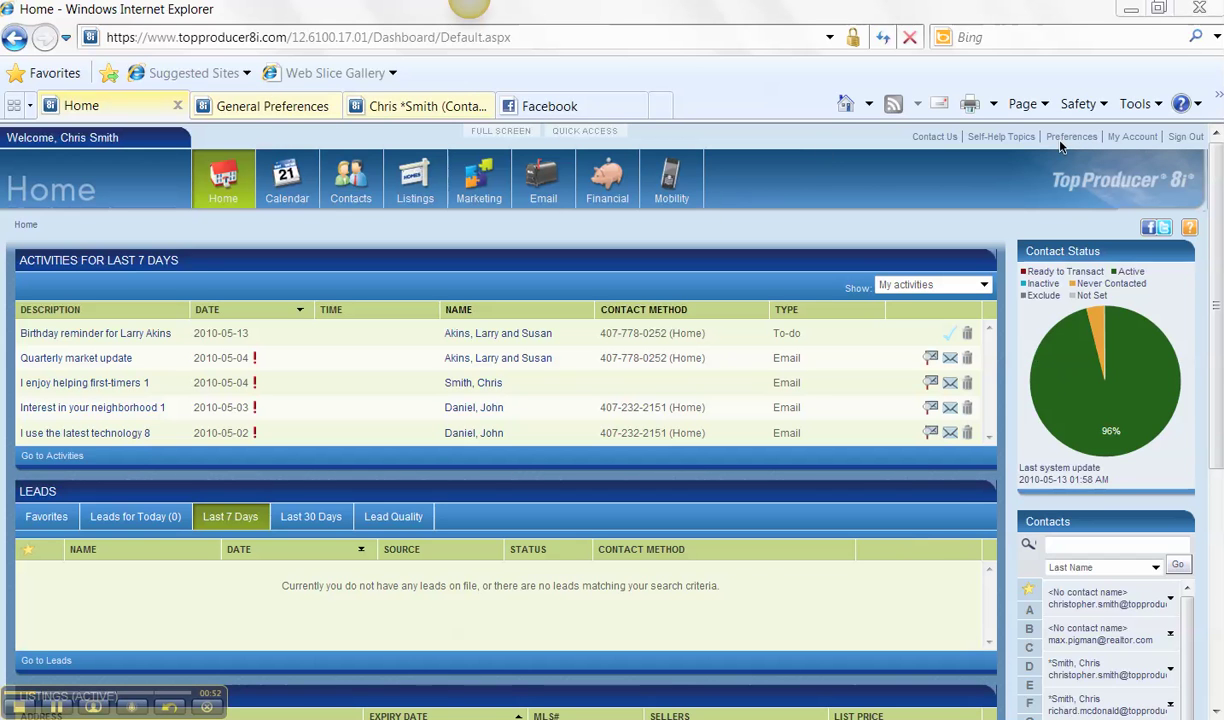
Step: Link a Facebook account under General Preferences > Social Media Setup, checking its news feed along the way
click(270, 108)
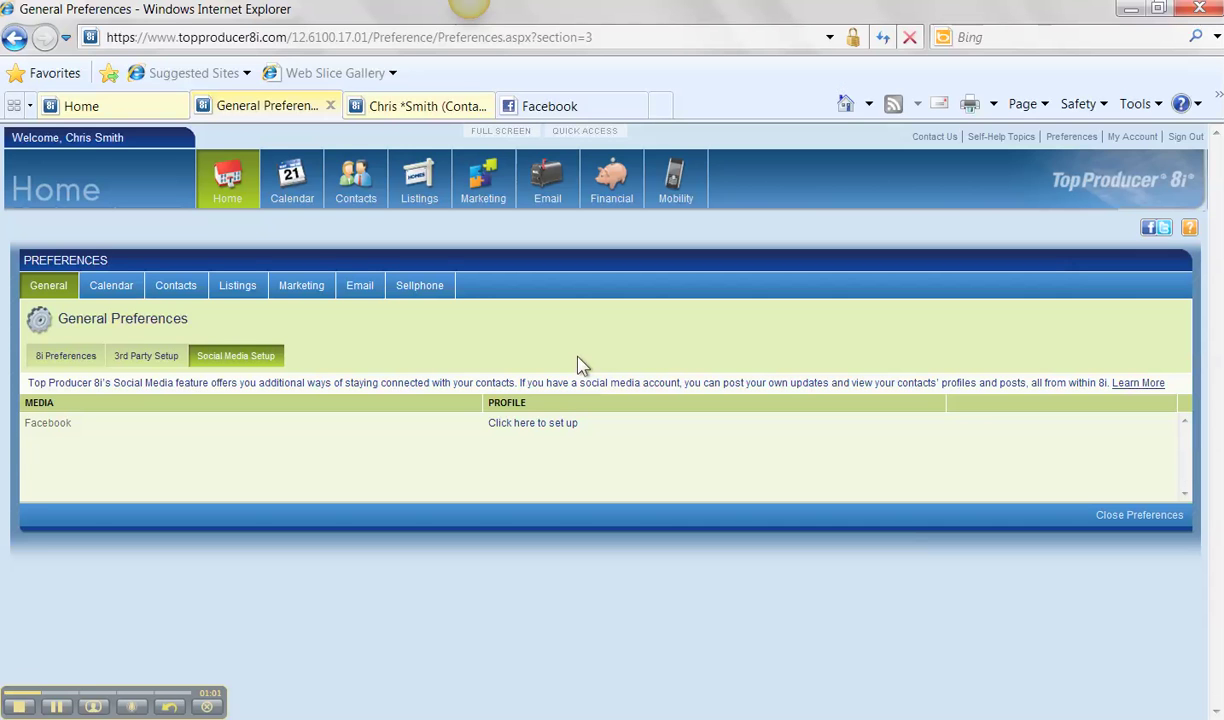
click(513, 423)
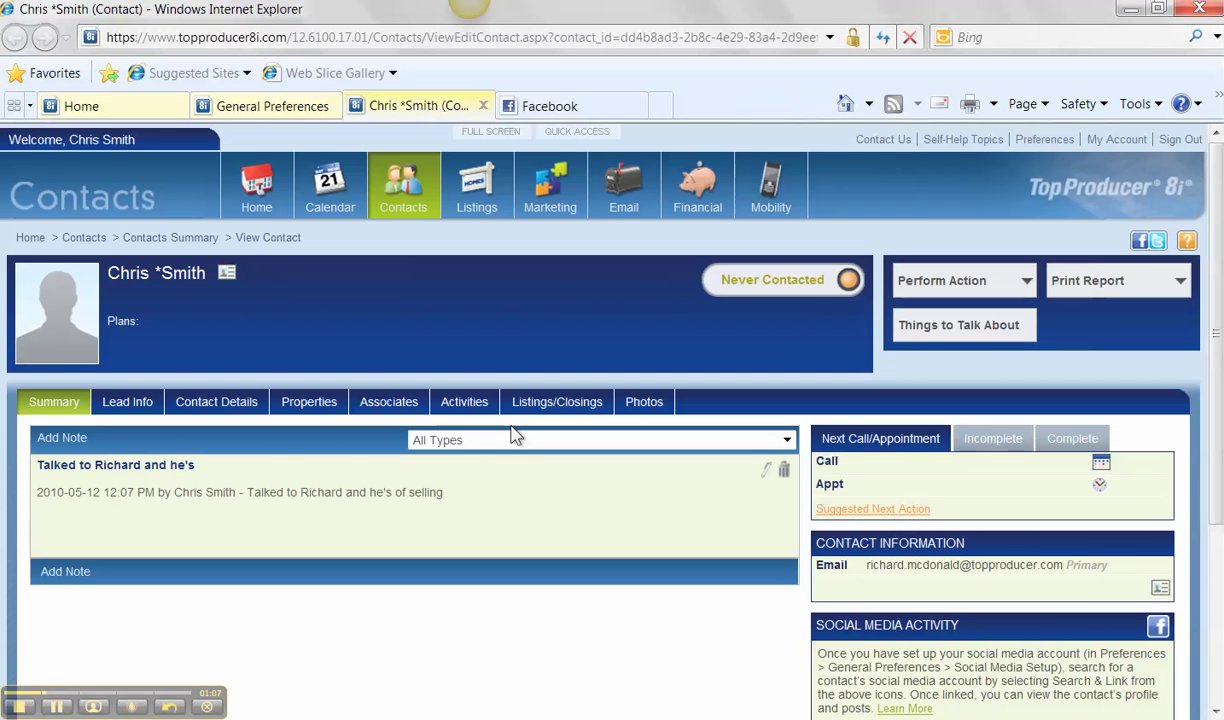
click(268, 105)
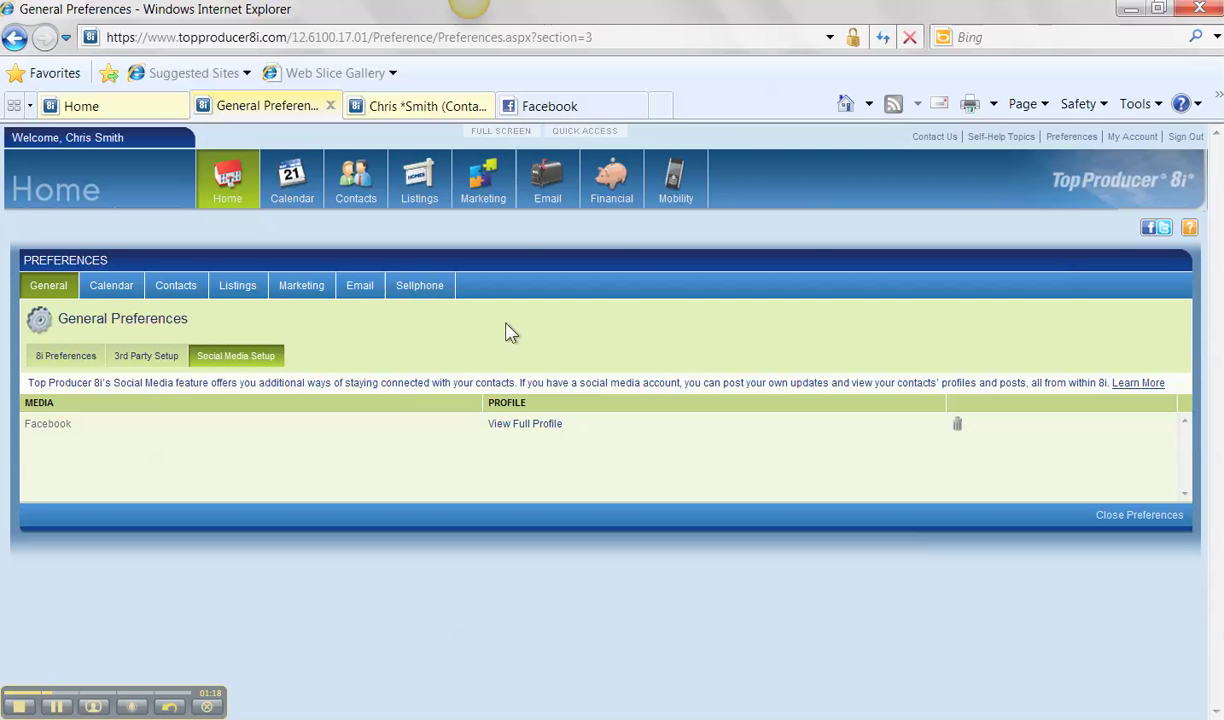
click(531, 105)
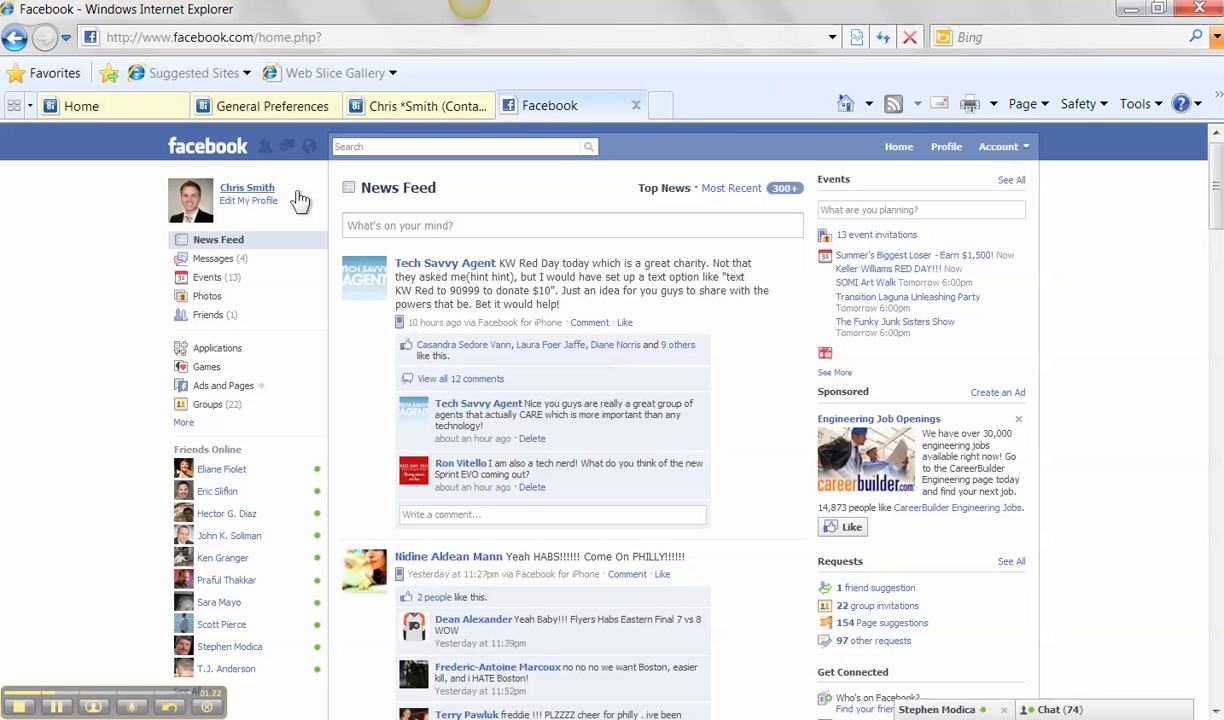
click(266, 108)
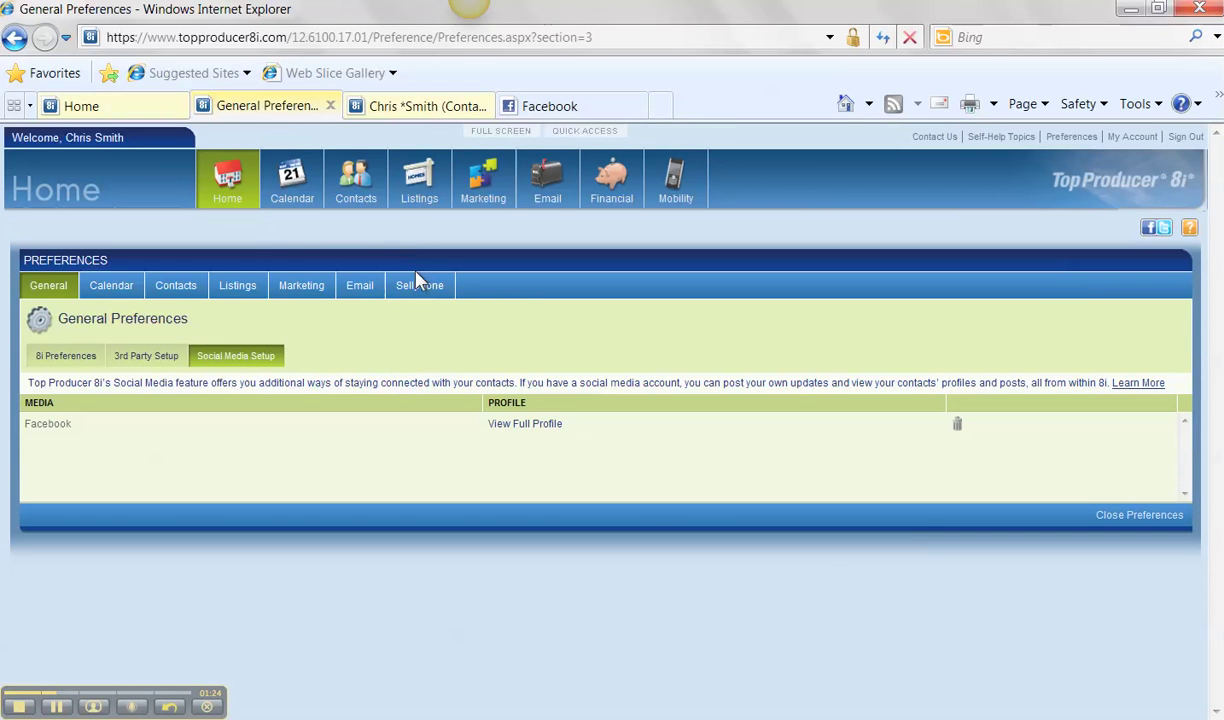
Step: From the Home dashboard, preview the Facebook Post Updates form and cancel it without posting
click(126, 120)
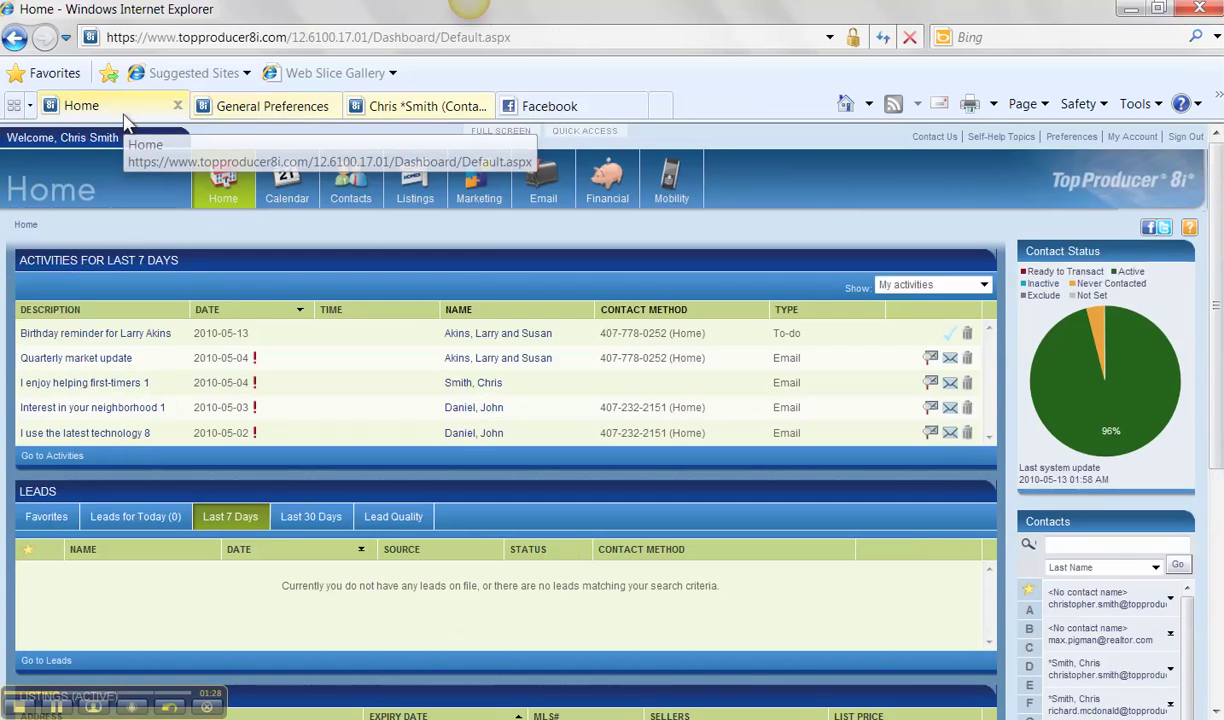
click(1148, 232)
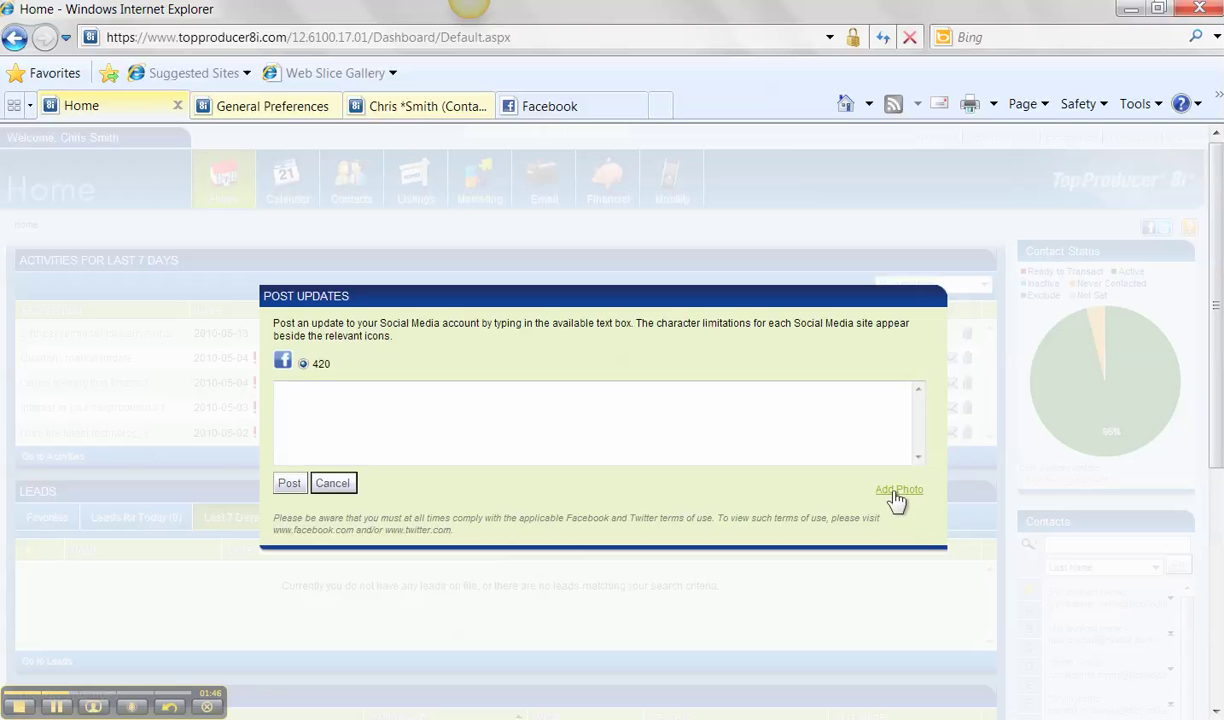
click(371, 404)
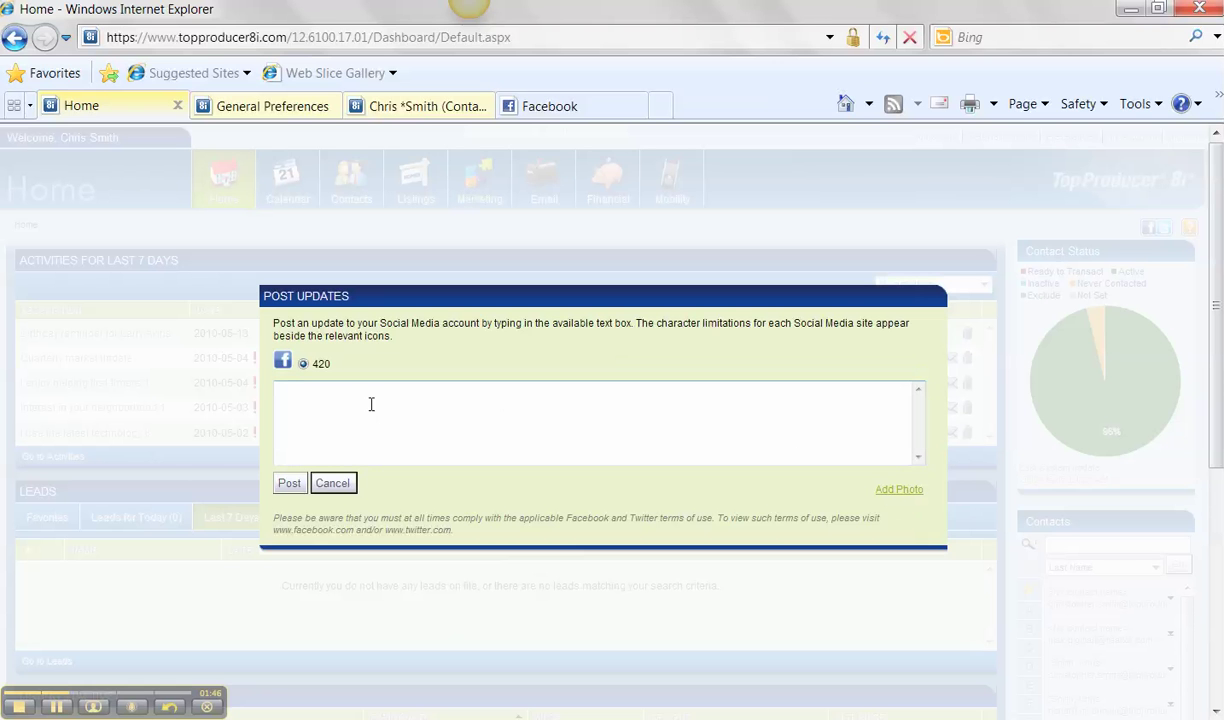
click(350, 484)
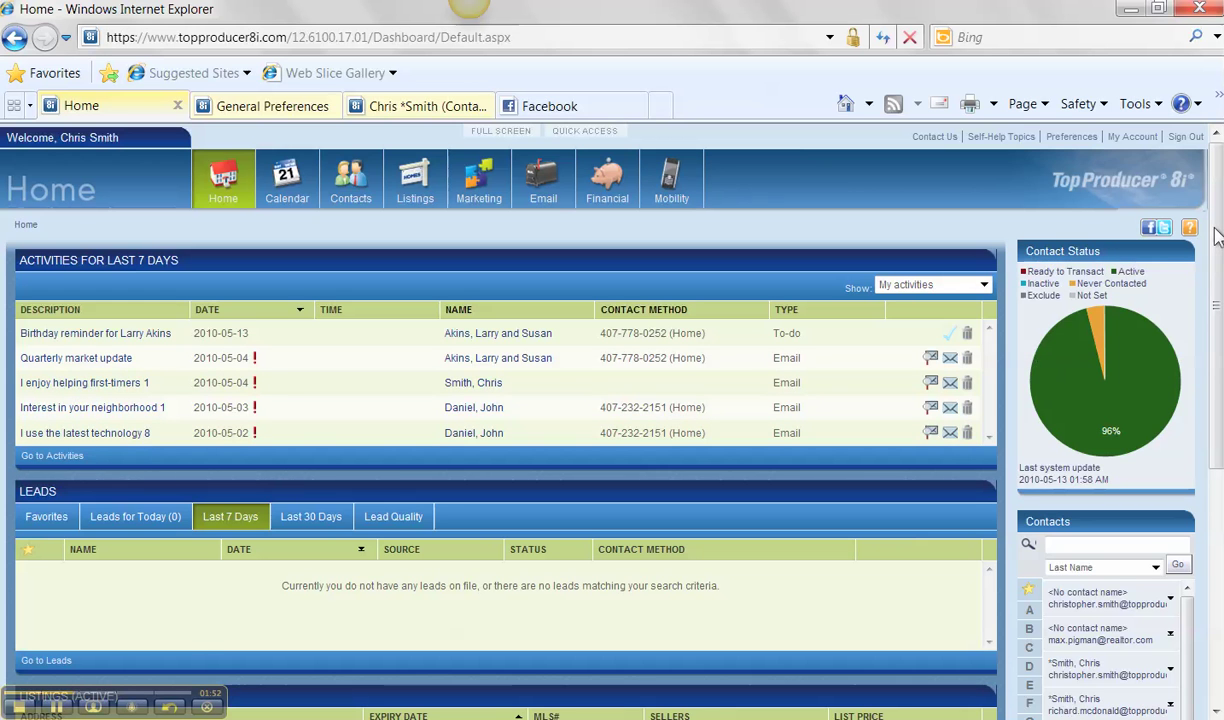
scroll(1218, 300, down, 2)
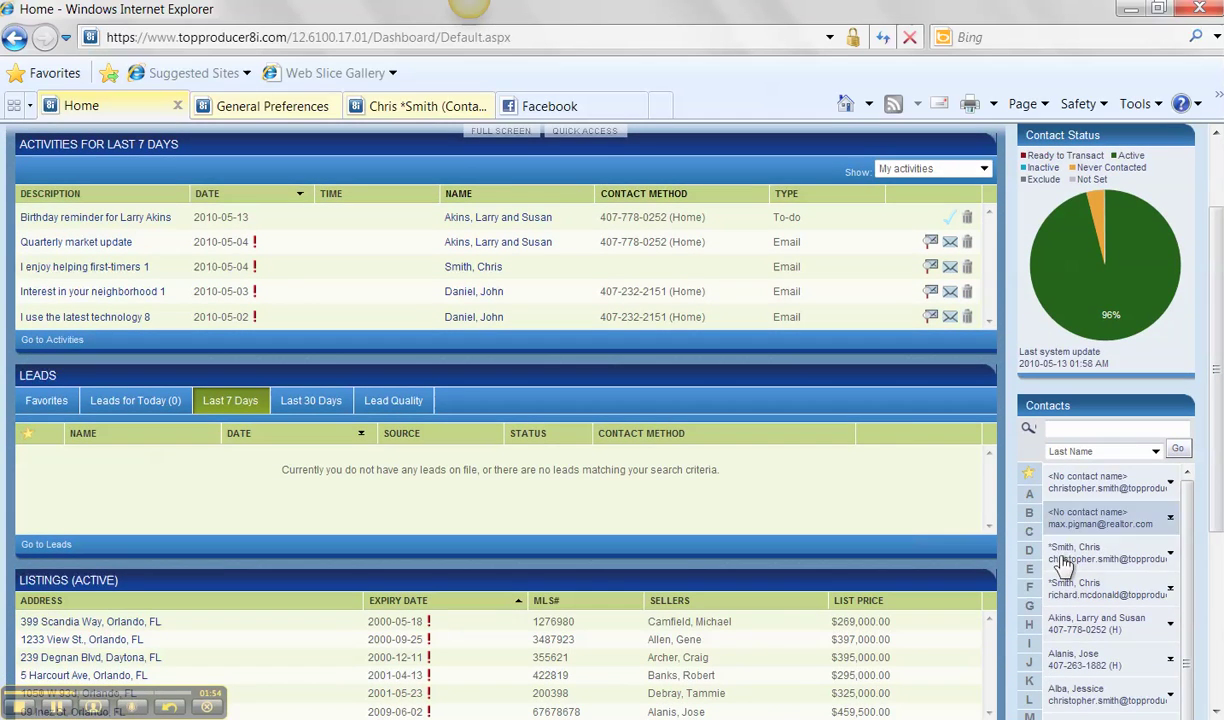
Step: On the contact record's Social Media Activity panel, start a Facebook Search & Link
click(400, 106)
mouse_move(477, 190)
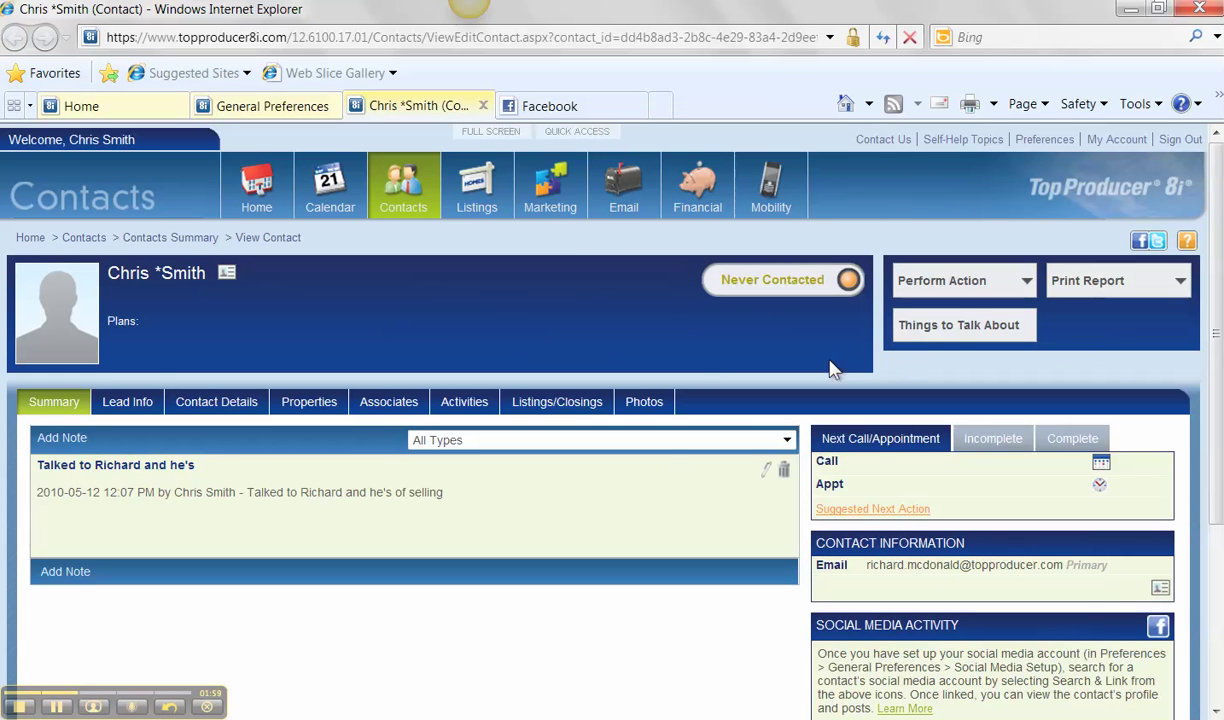
drag(1220, 368, 1216, 430)
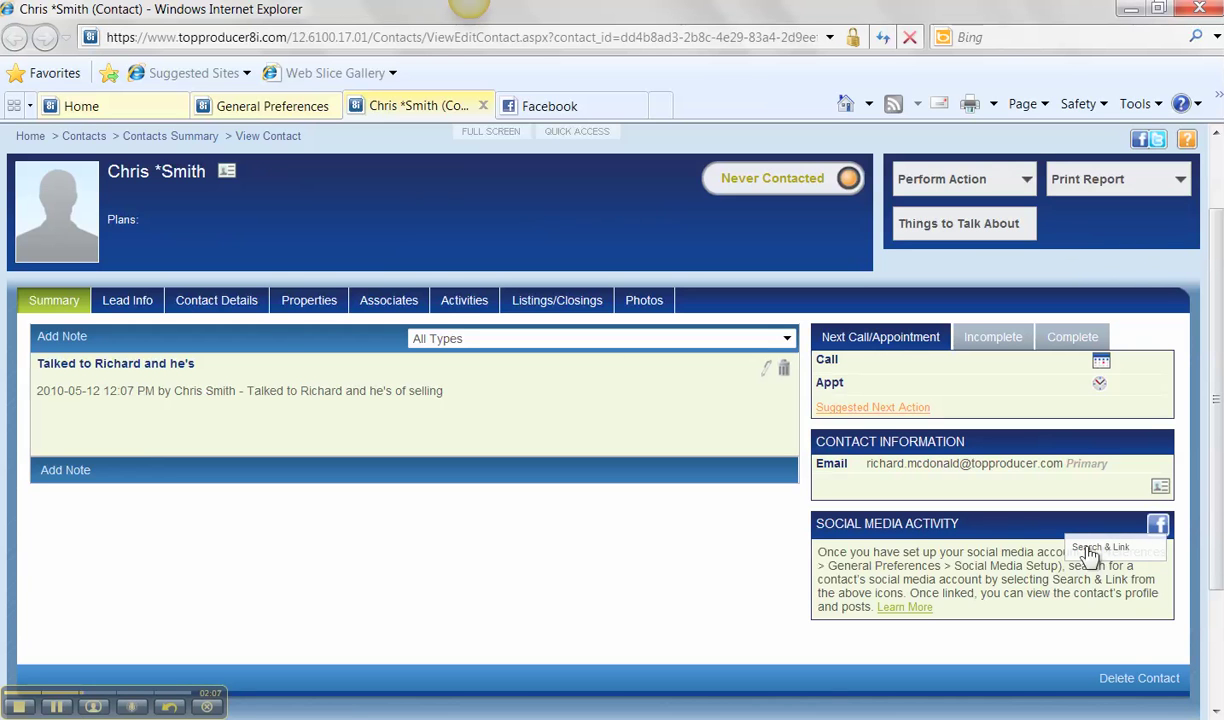
click(1088, 552)
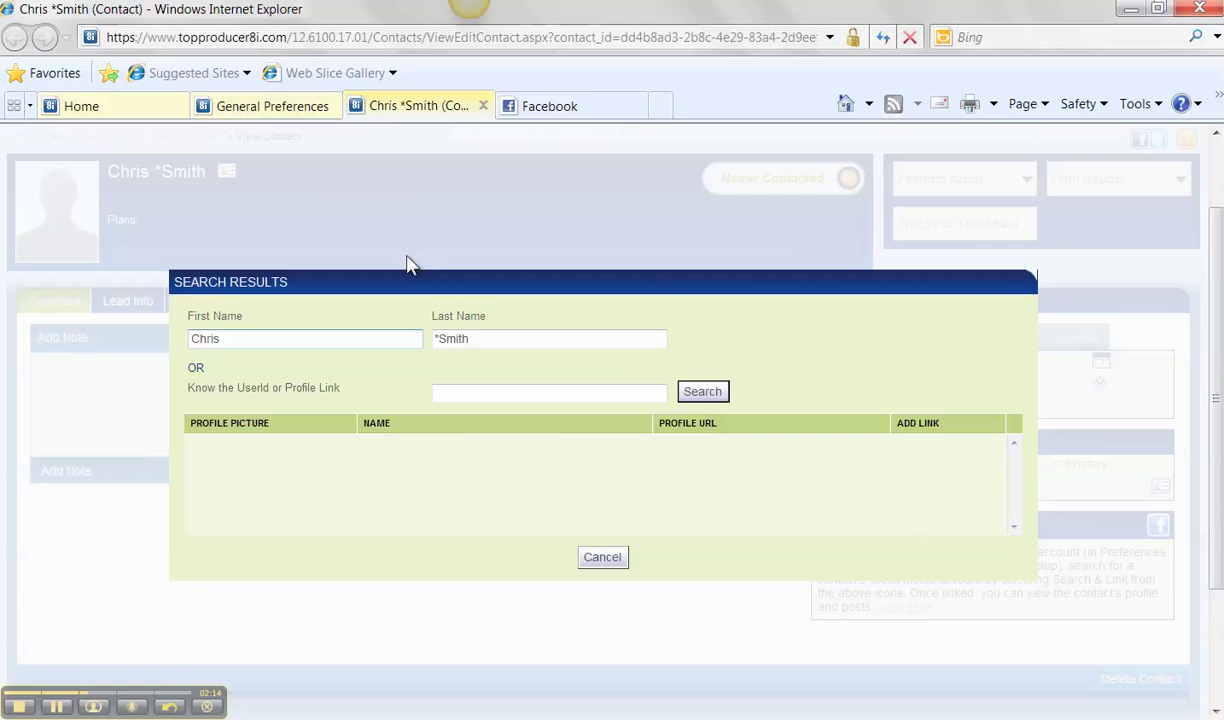
Step: Delete the asterisk from the last name, rerun the Facebook search, and browse the matching profiles
click(438, 339)
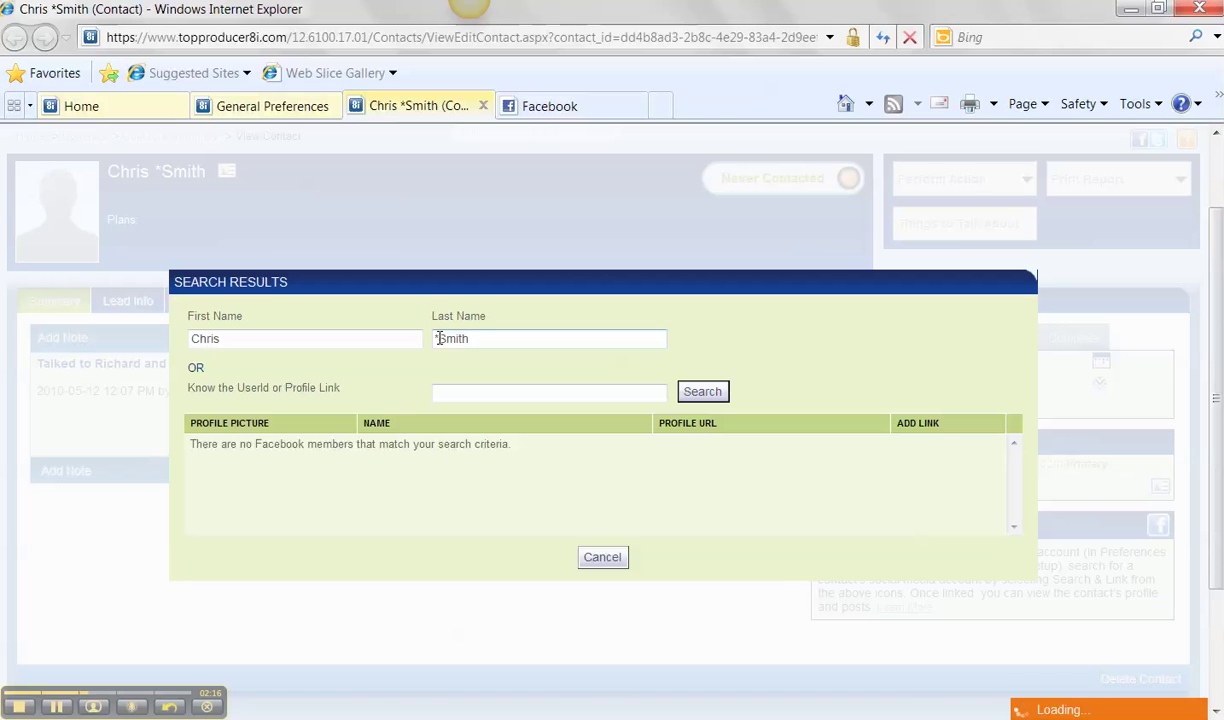
key(BackSpace)
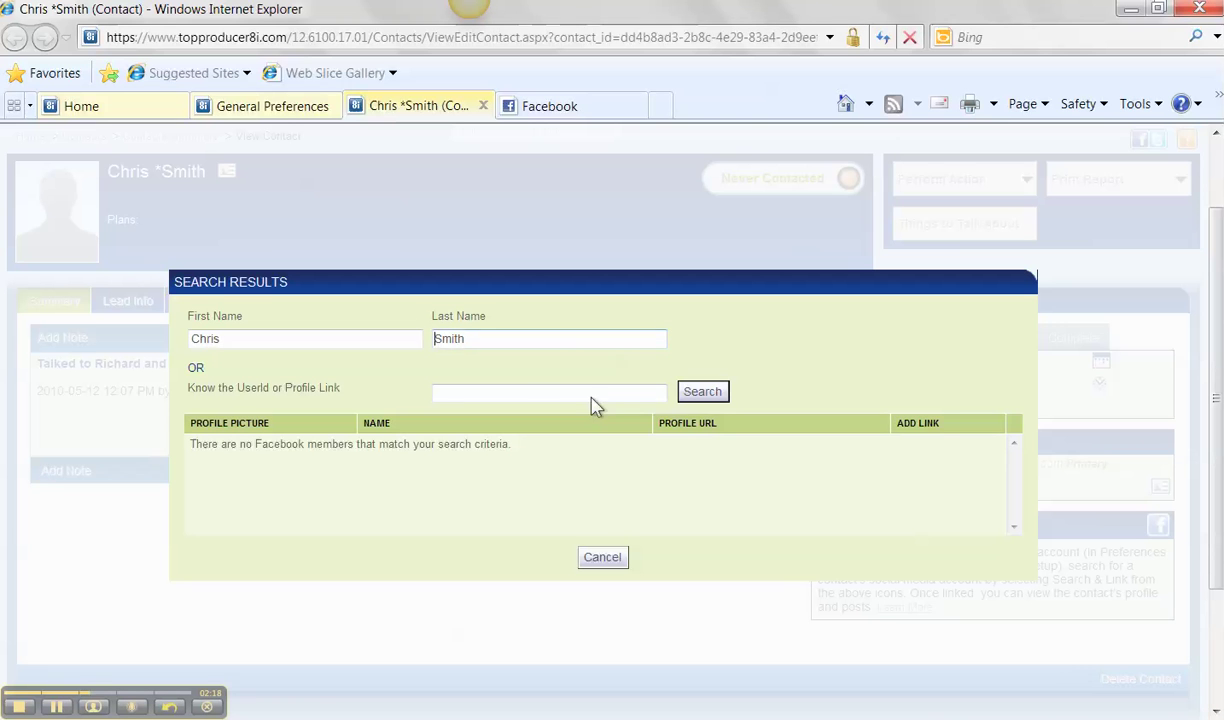
click(705, 392)
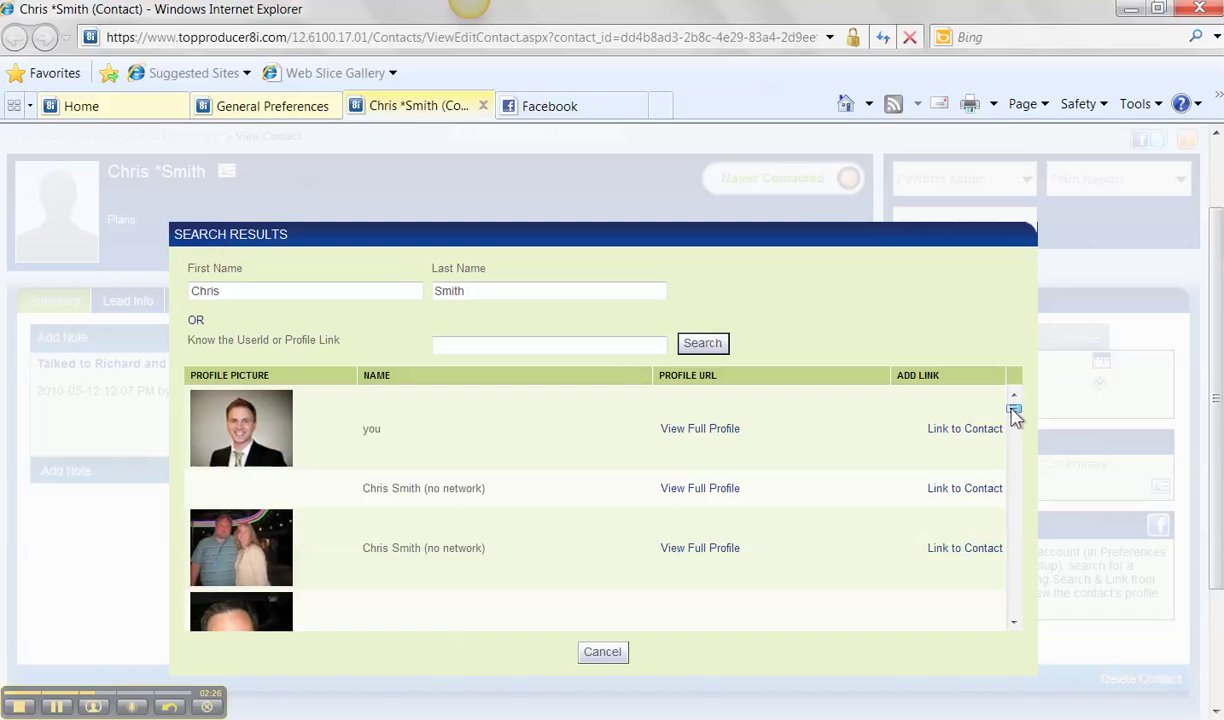
drag(1014, 415, 955, 390)
click(520, 106)
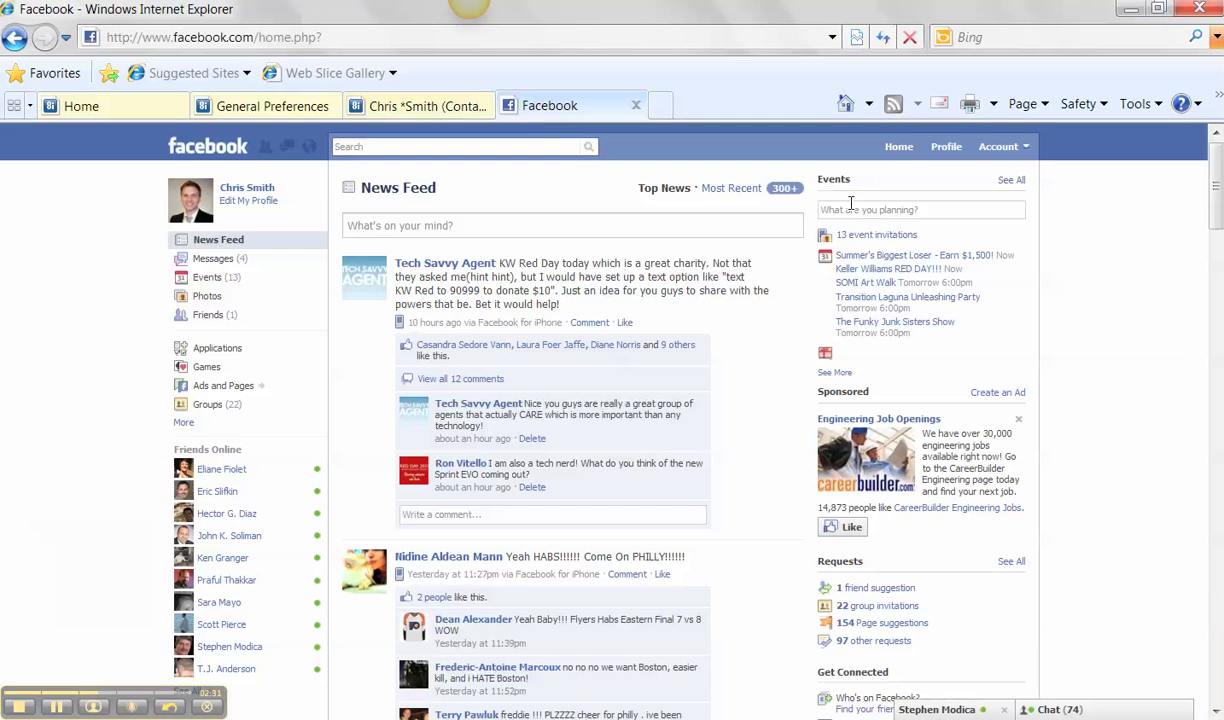
Step: Find your user id in your Facebook profile's web address, then return to the contact's search results
click(948, 150)
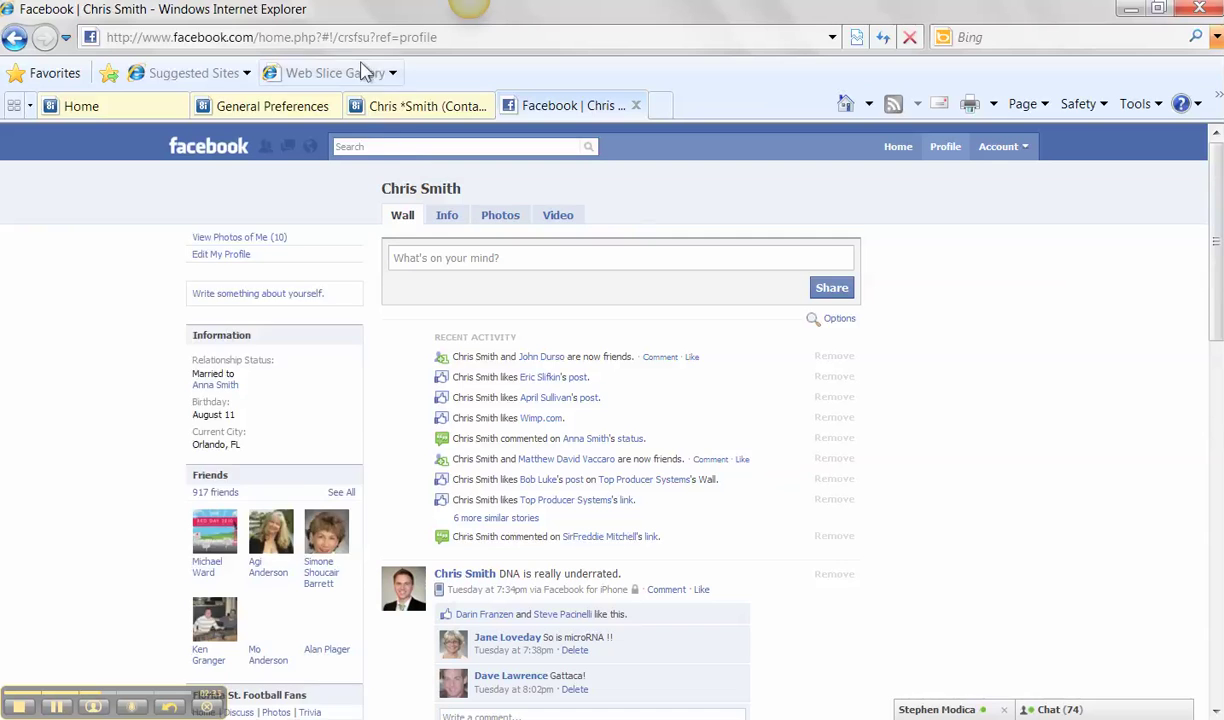
click(330, 37)
click(338, 37)
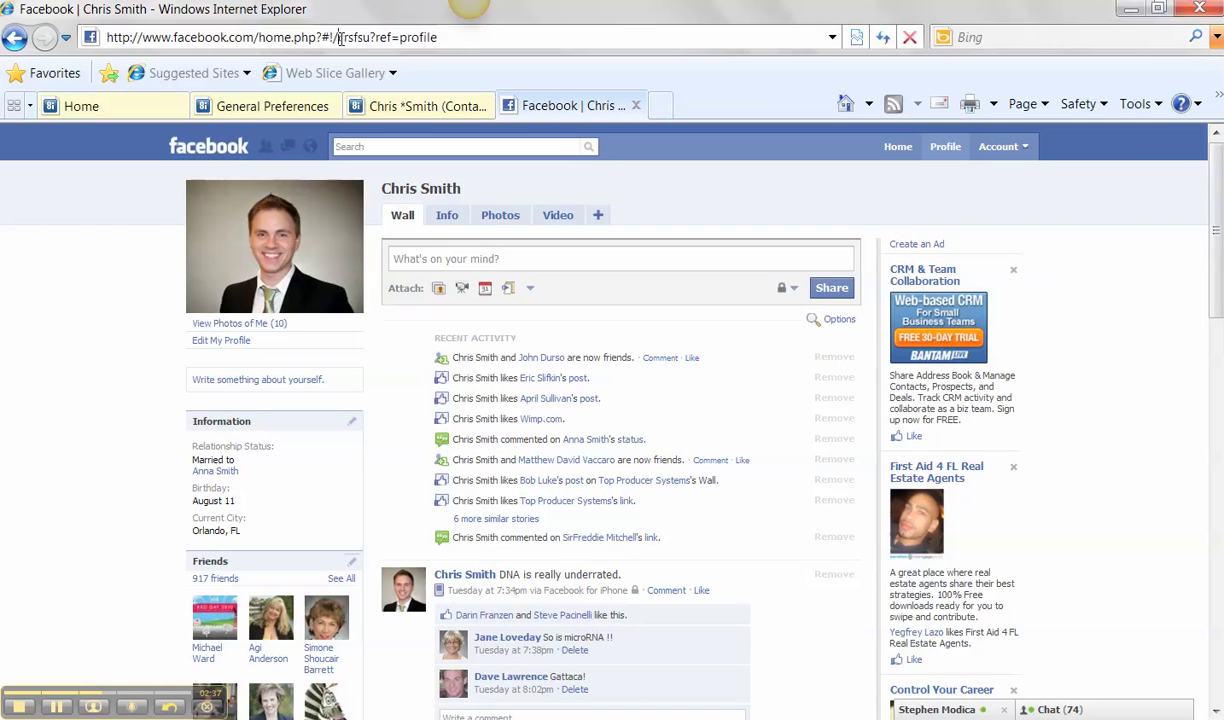
drag(337, 37, 364, 37)
click(365, 37)
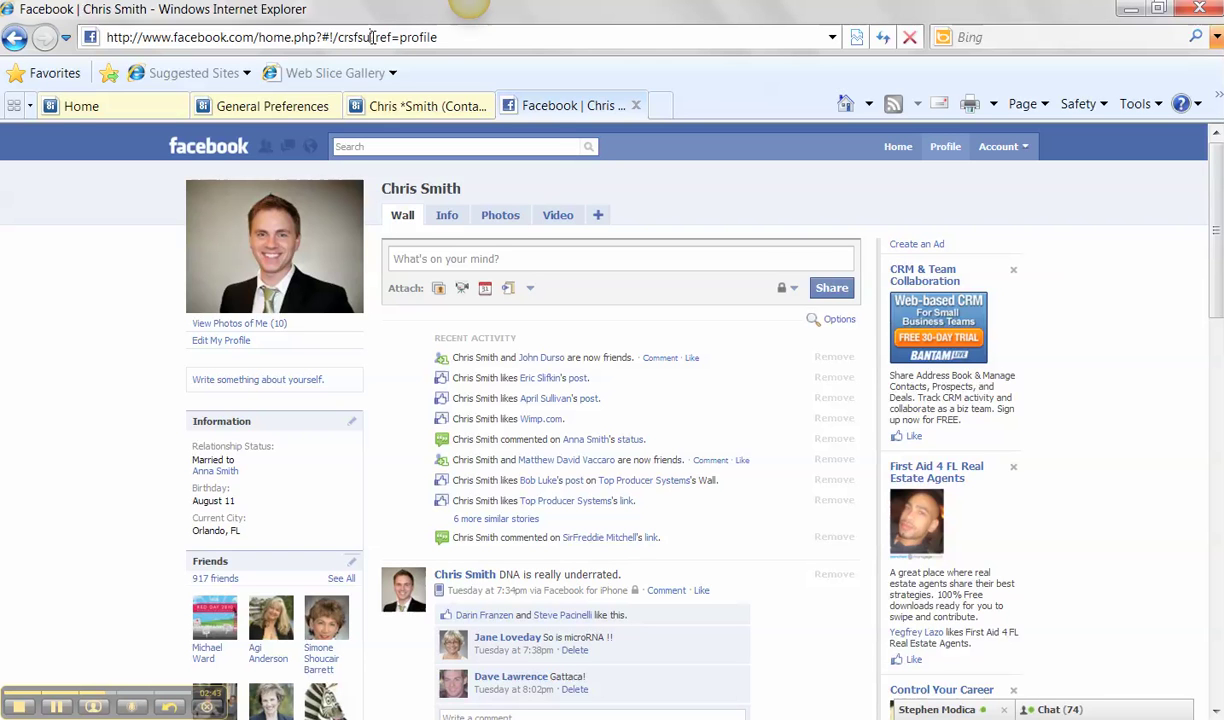
click(386, 104)
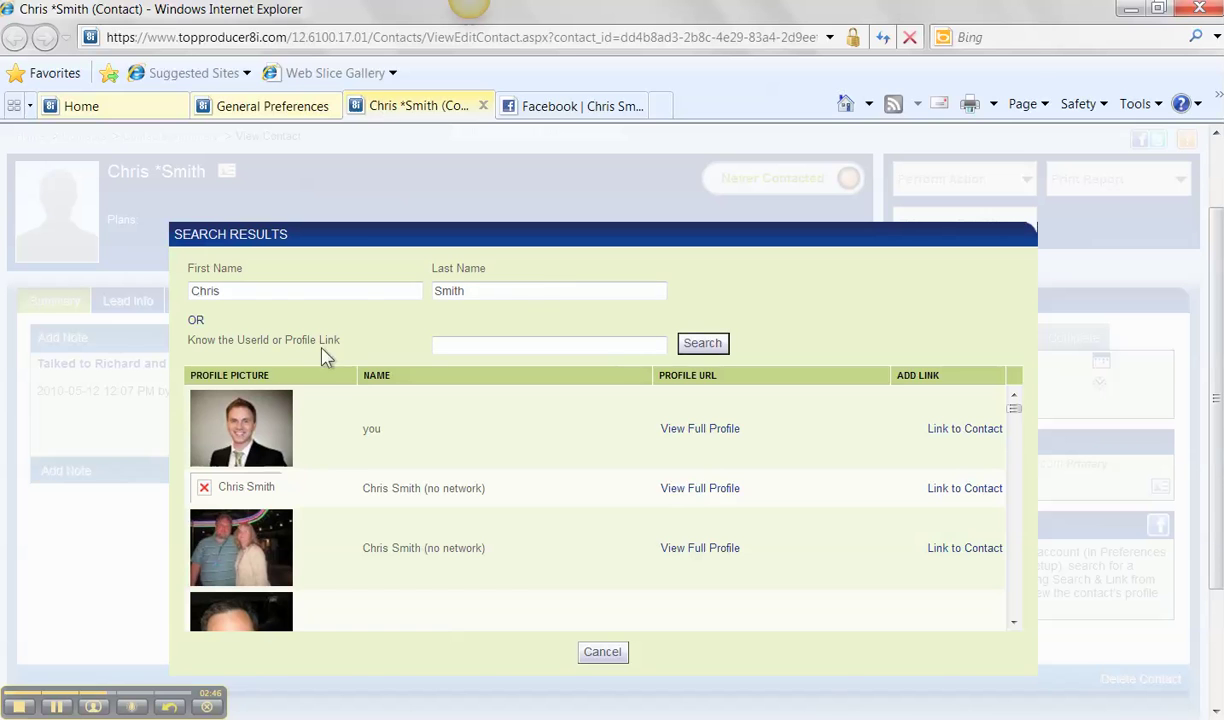
Step: Search by user id in 'Know the UserId or Profile Link' and link the single matching profile
triple_click(277, 342)
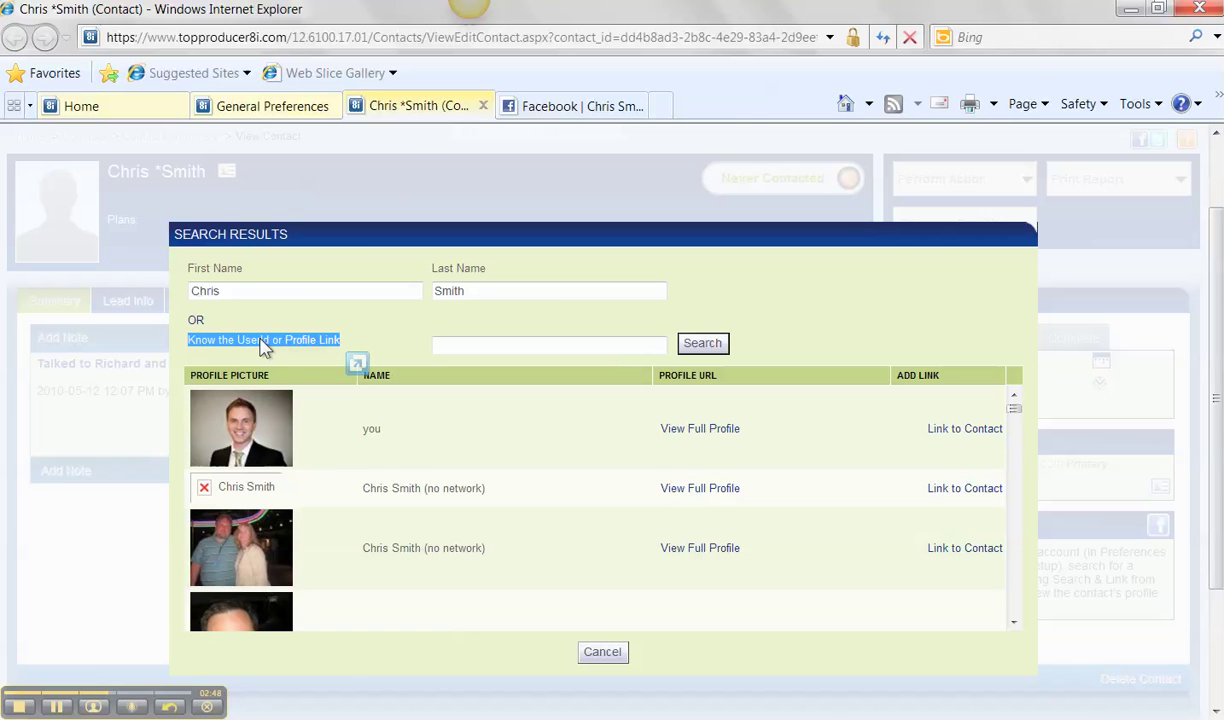
click(474, 342)
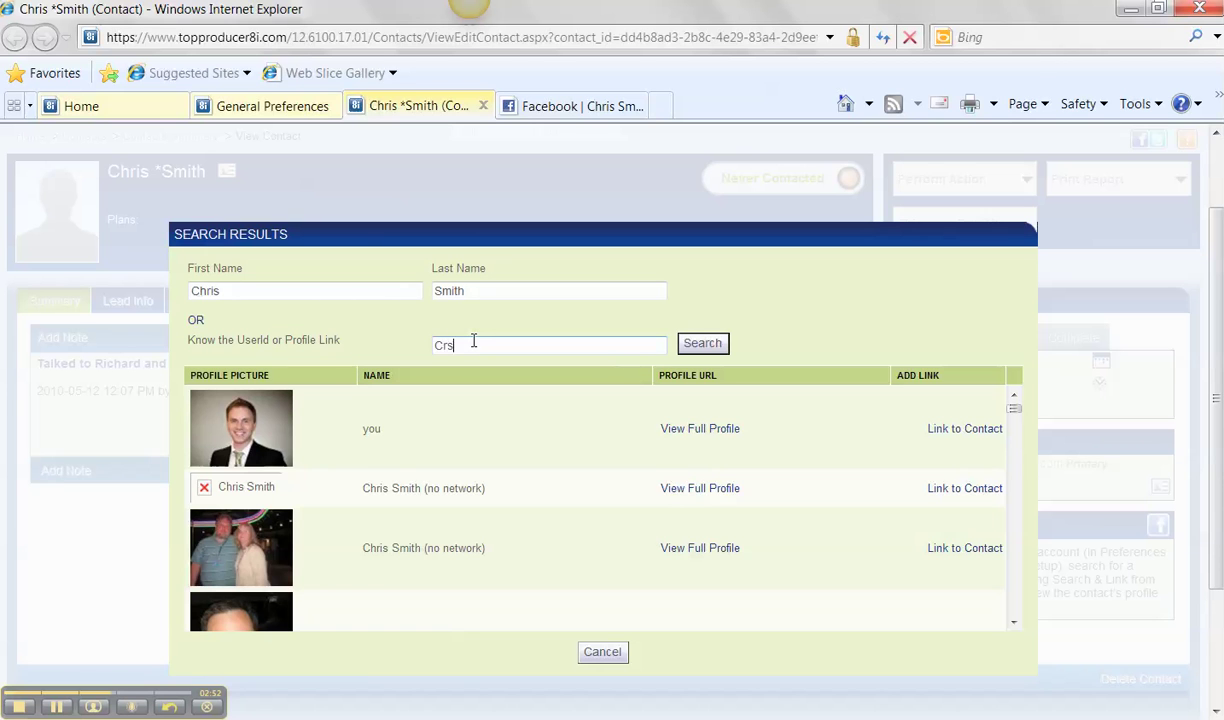
click(690, 350)
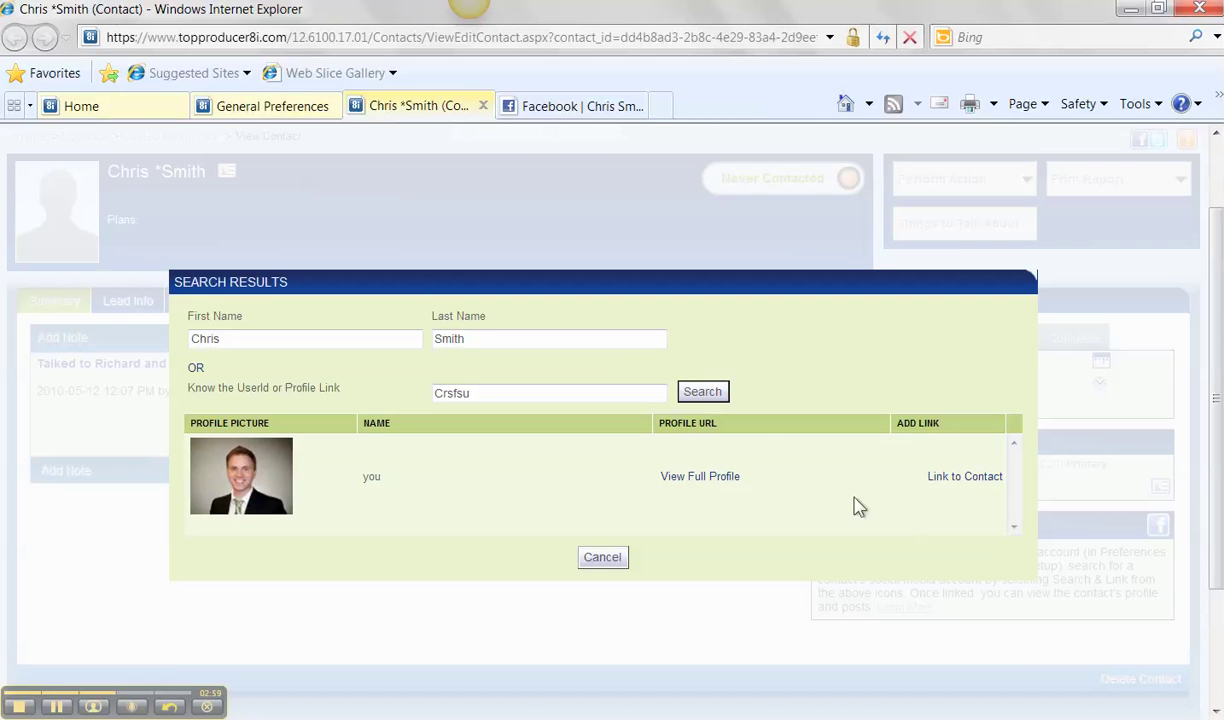
click(950, 478)
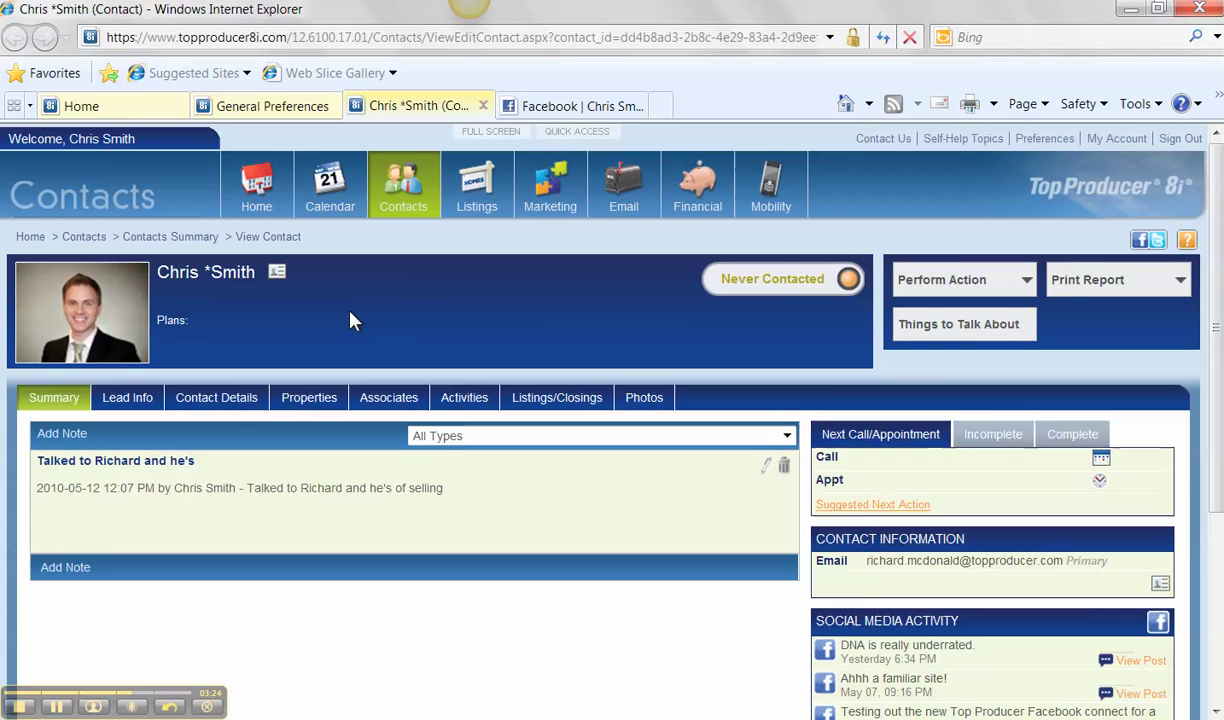
Step: Start a contact note reading 'Left VM or they', then cancel it without saving
click(86, 576)
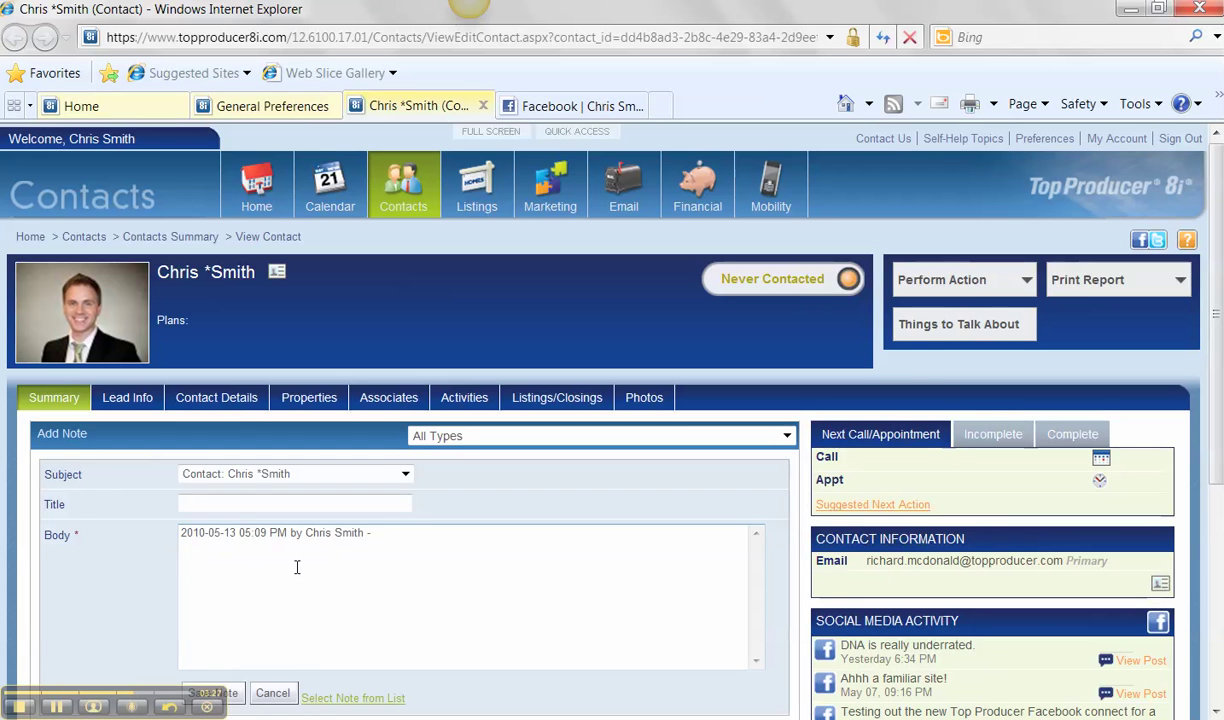
text(Left)
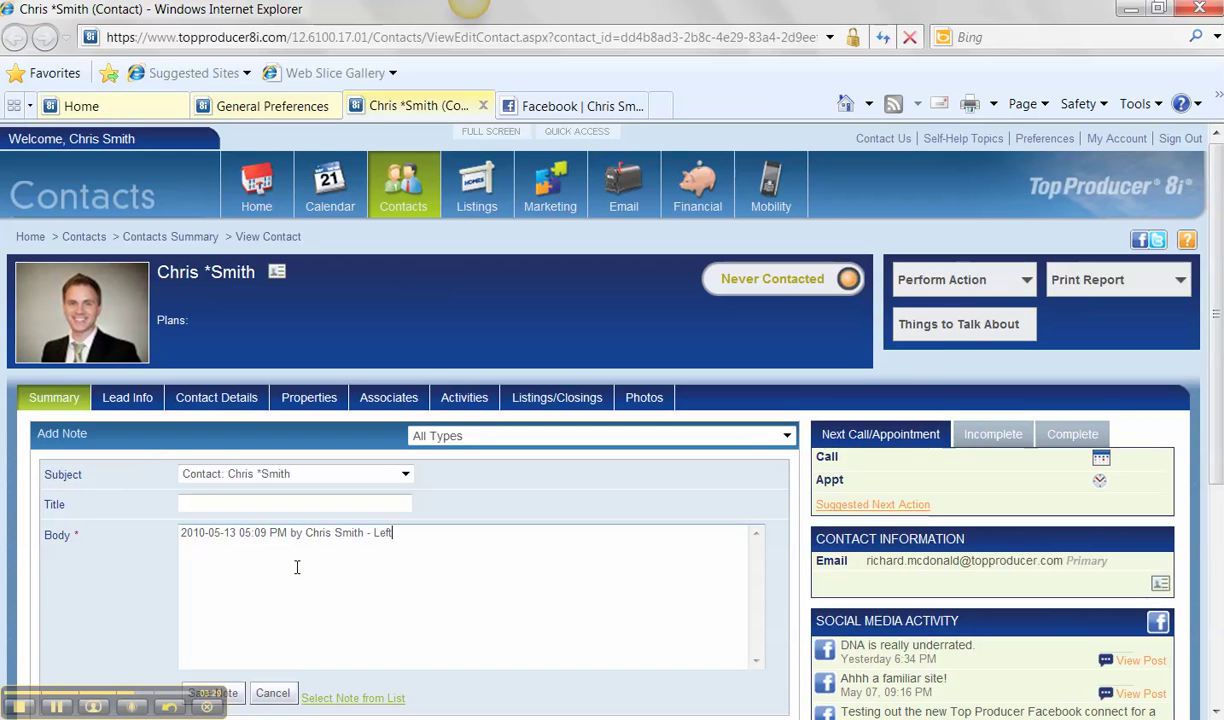
text( VM or they)
click(274, 690)
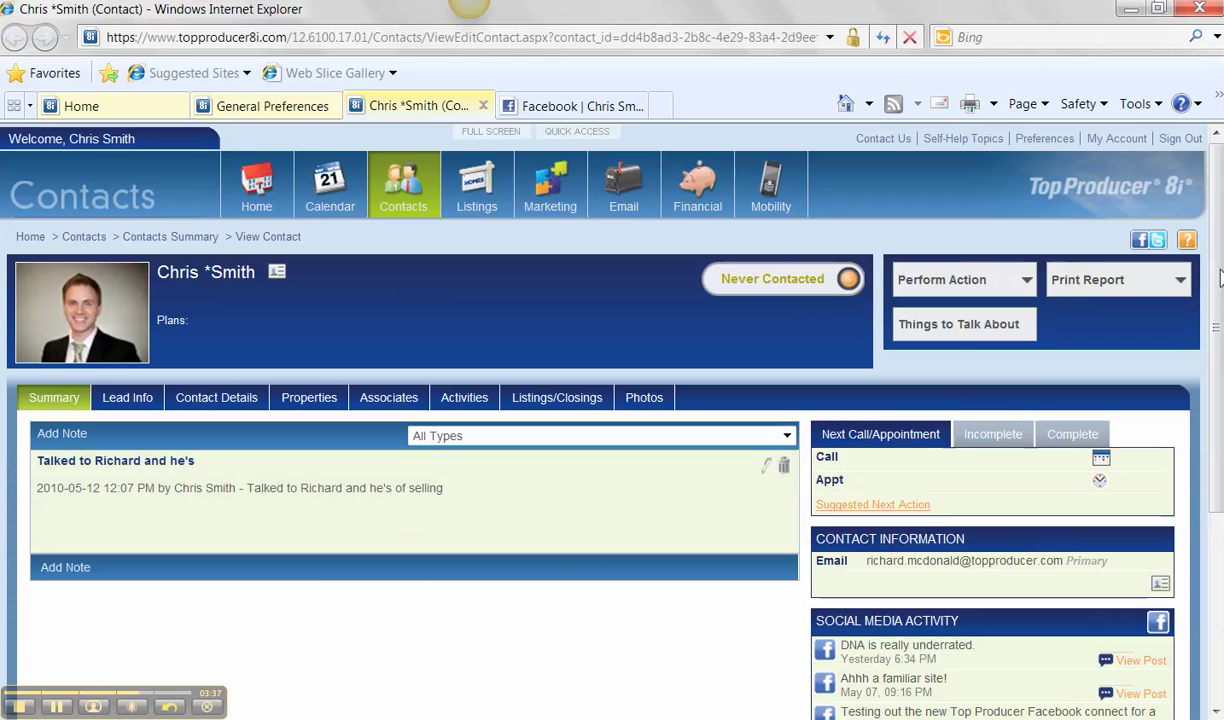
Step: Scroll to the Social Media Activity feed and open the 'Ahhh a familiar site!' post on Facebook
drag(1220, 277, 1219, 435)
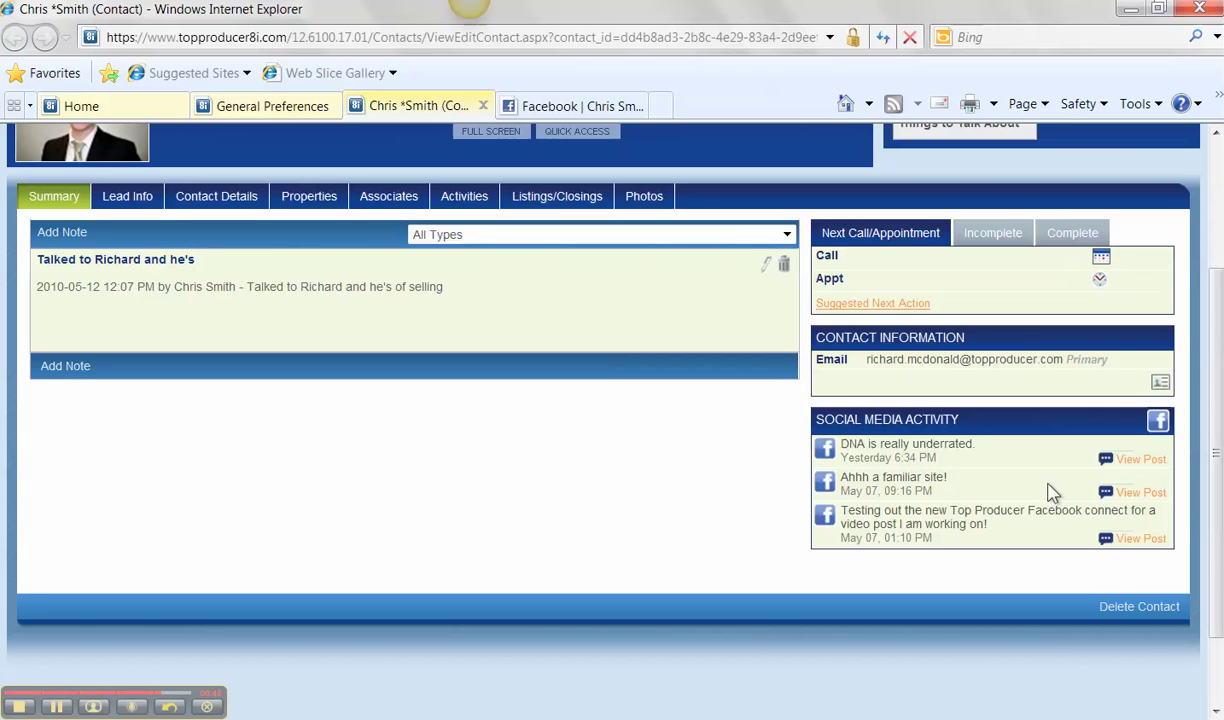
click(1138, 493)
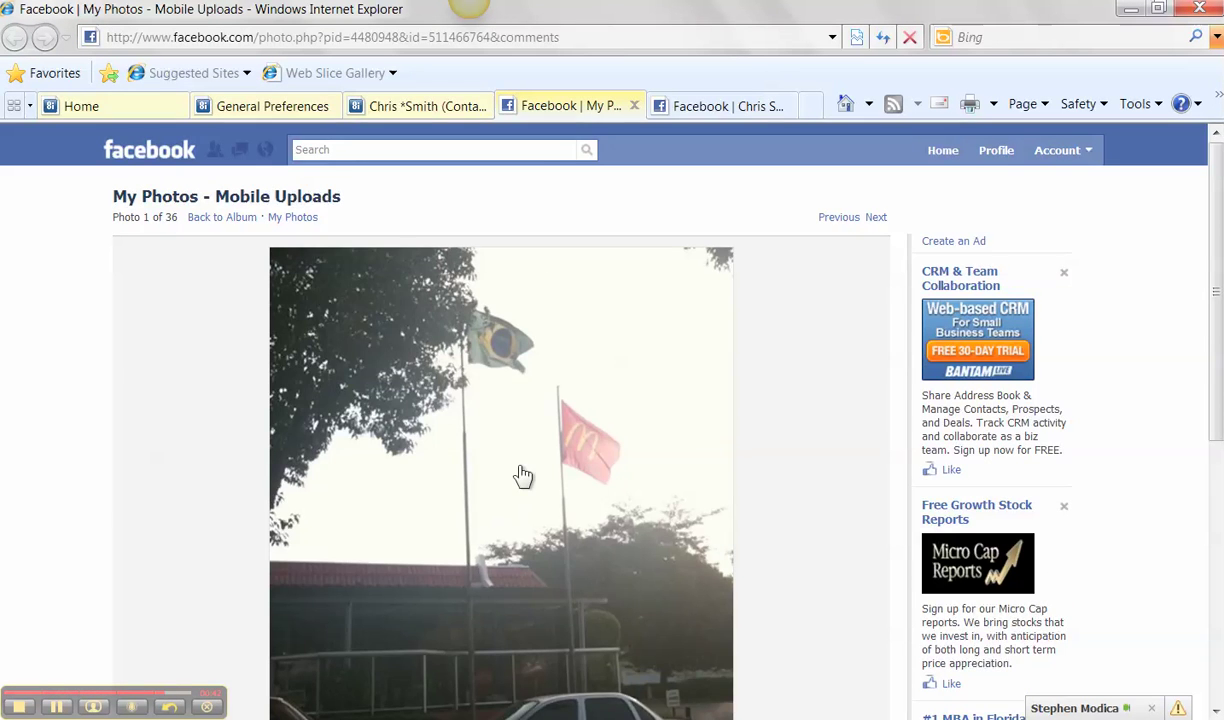
Step: Look over the 'Ahhh a familiar site!' photo on Facebook, then go back to the contact record
scroll(519, 478, down, 5)
scroll(519, 478, up, 5)
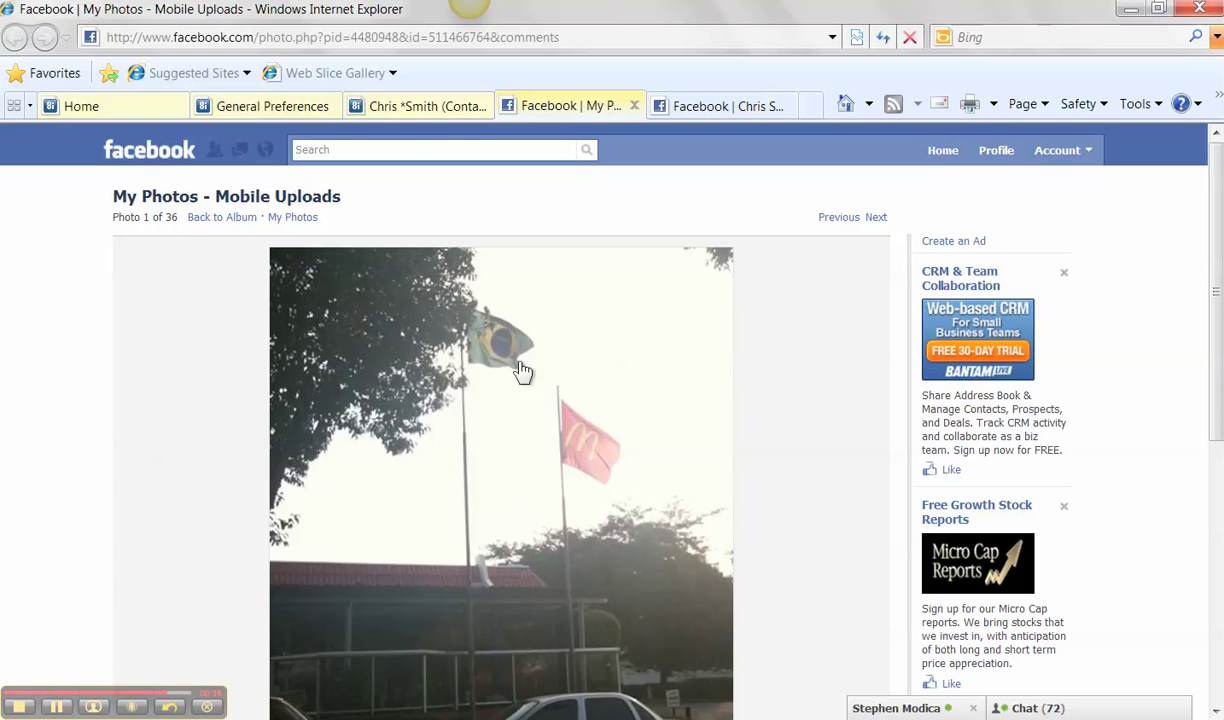
click(430, 106)
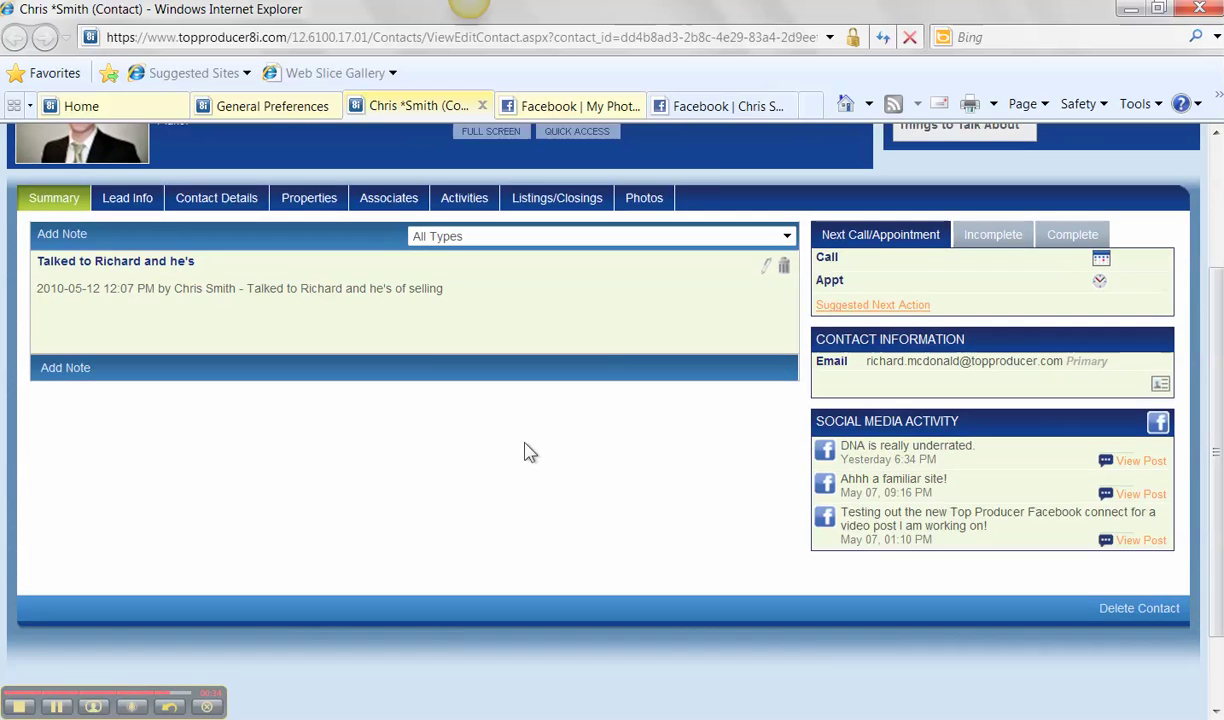
scroll(529, 452, up, 3)
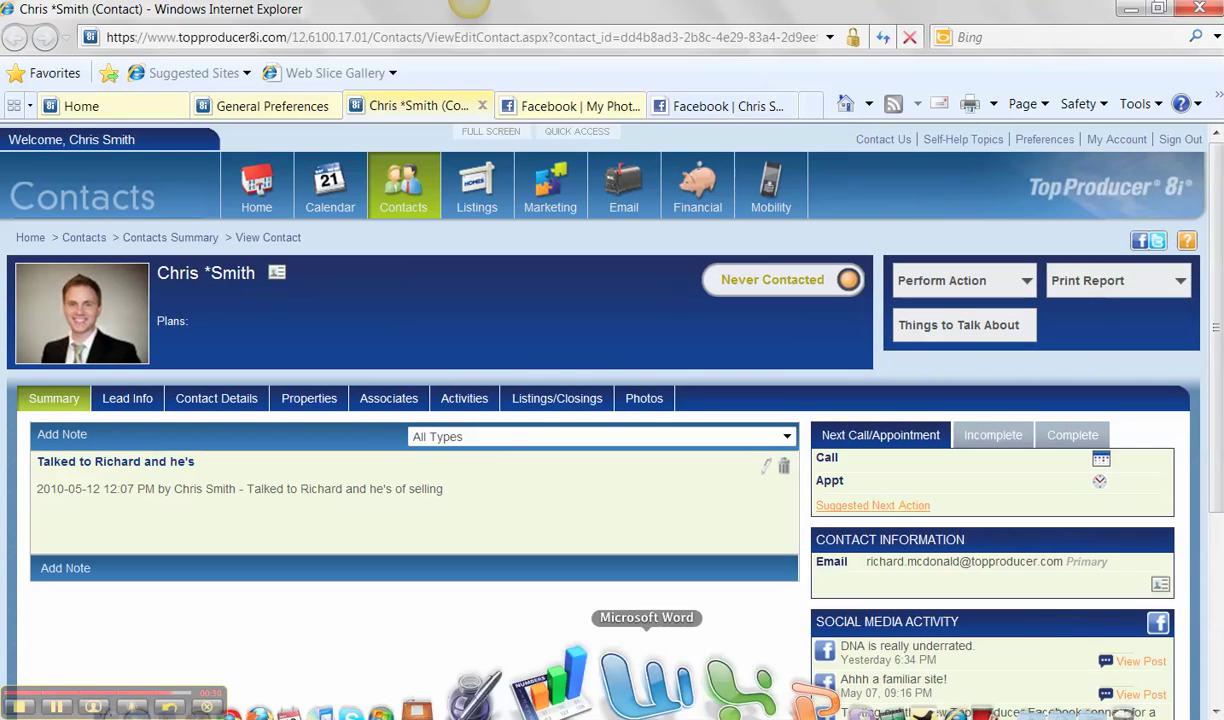
Step: Launch Photo Booth from the Dock so its camera window opens over the contact record
click(848, 686)
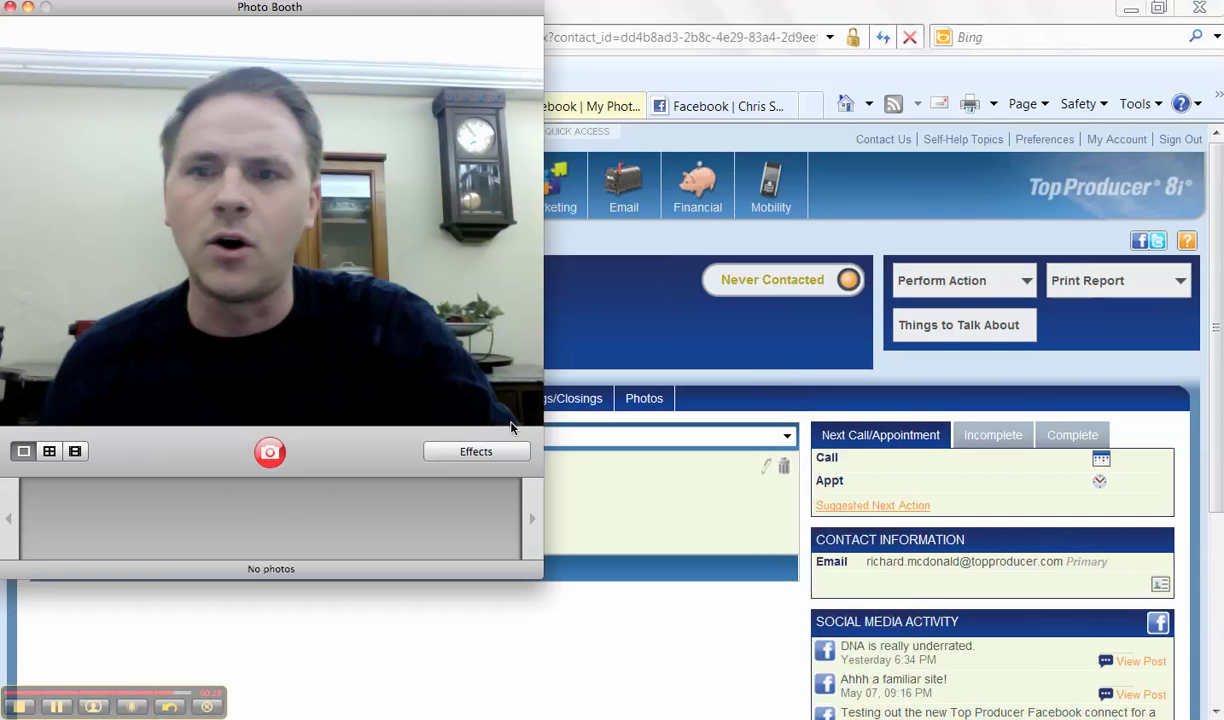